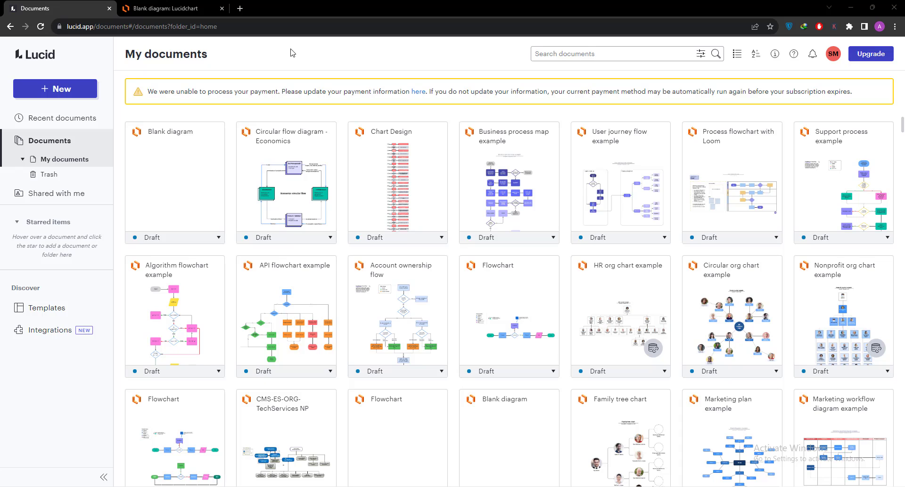
From the documents home, bring up the New menu's Lucidchart options to start a new document.
click(55, 88)
mouse_move(61, 110)
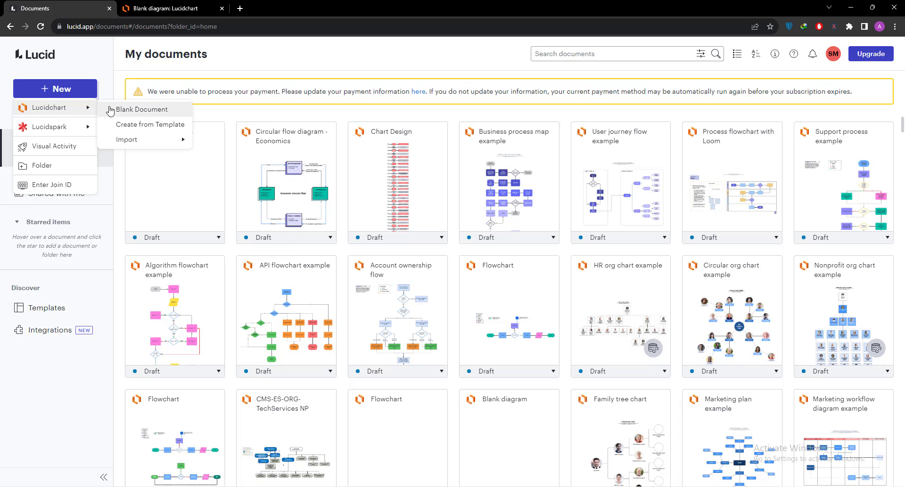
Create a Blank Lucidchart document and open its Document Settings from the File menu.
click(145, 109)
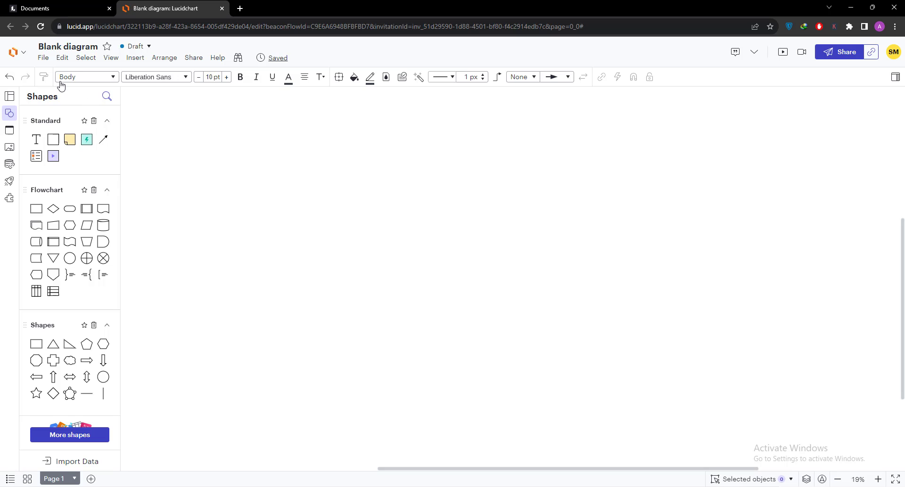
click(42, 57)
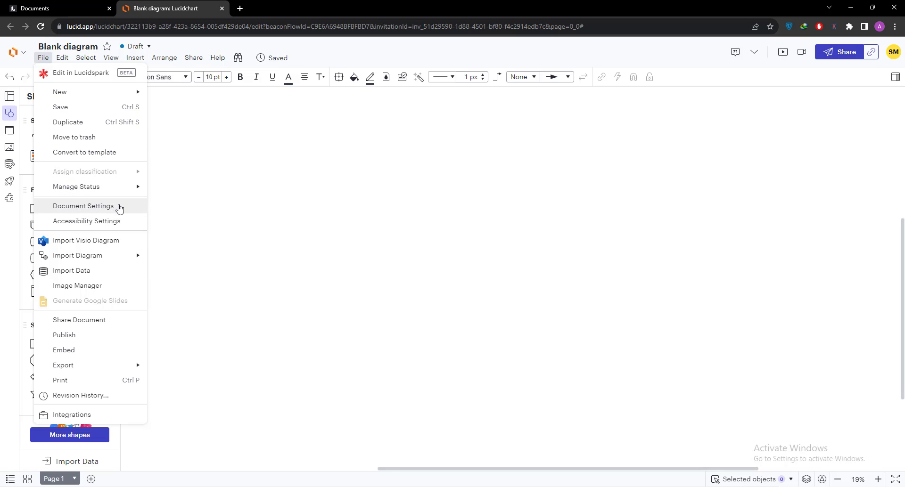
click(119, 206)
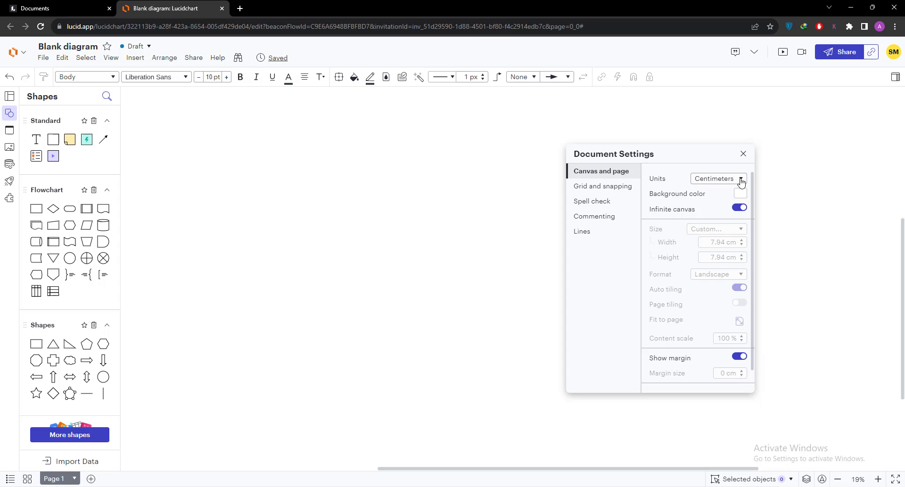
click(741, 181)
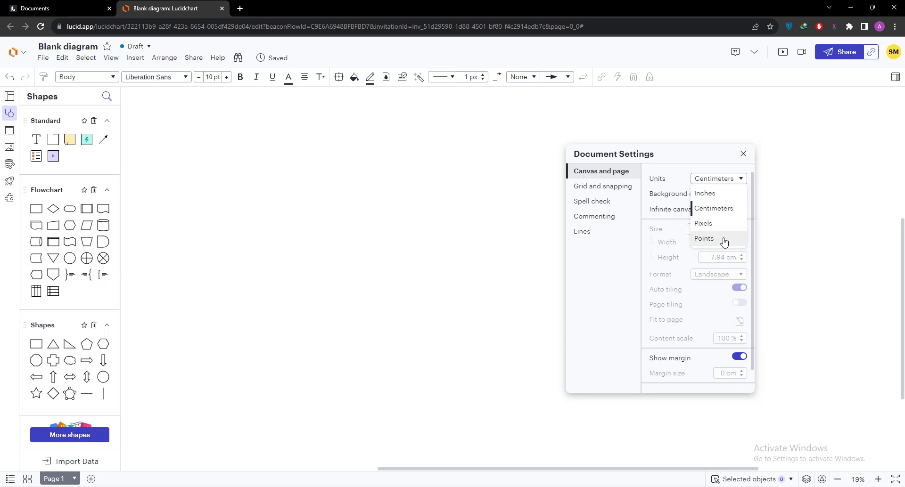
click(717, 208)
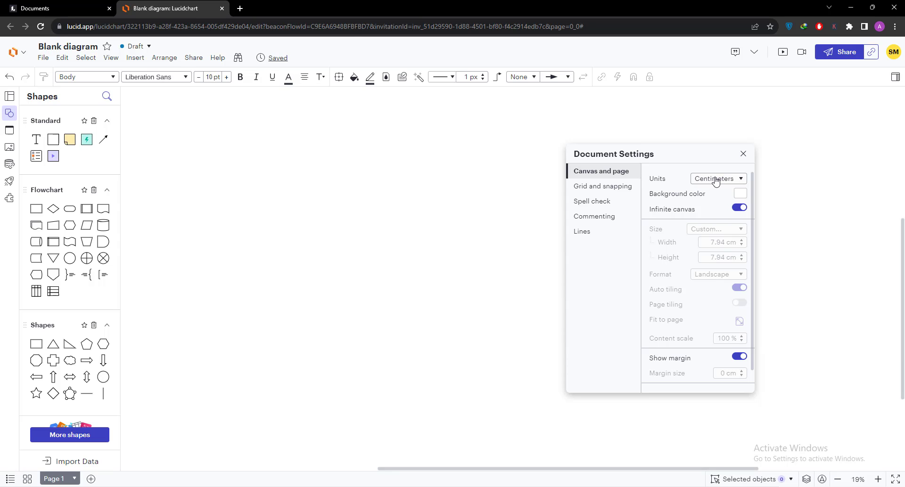
click(739, 196)
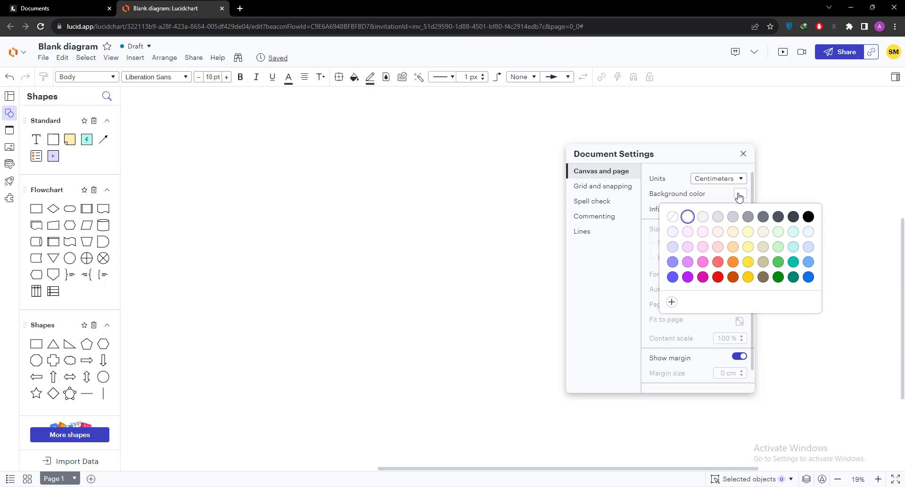
click(688, 217)
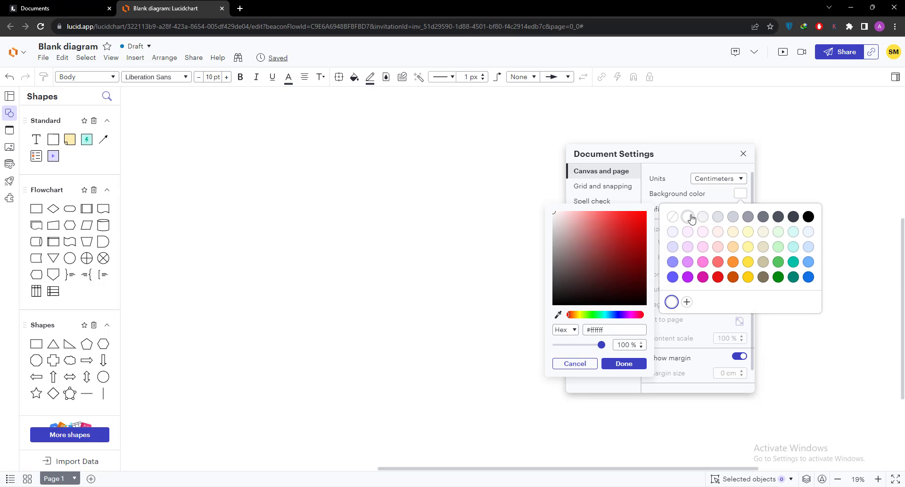
click(691, 218)
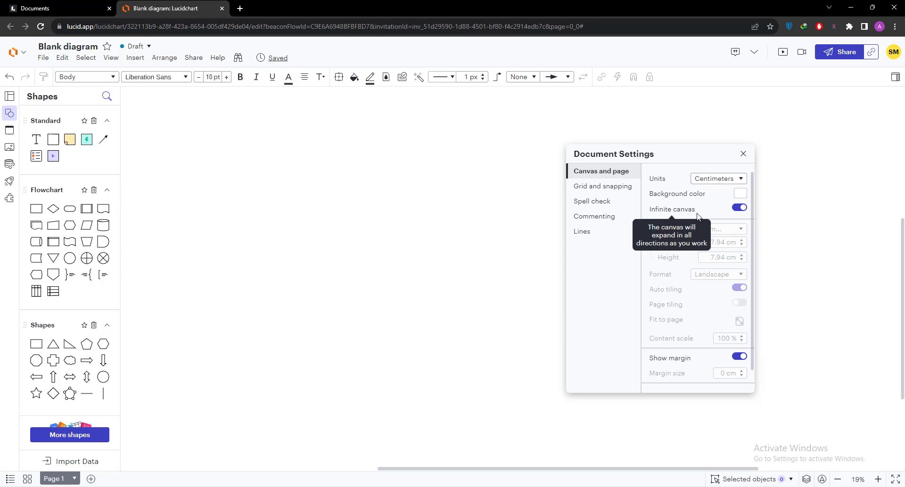
Switch off Infinite canvas and set the page Size to A4 (21x29.7).
click(739, 208)
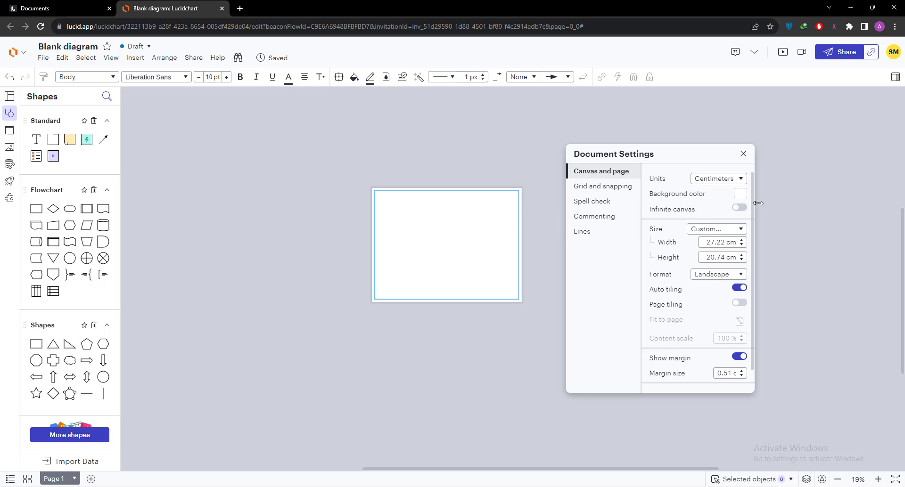
click(741, 229)
click(745, 230)
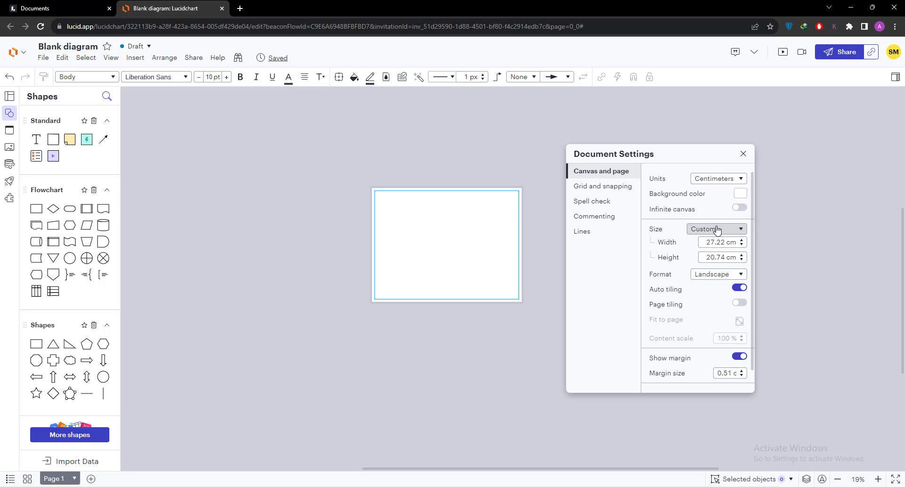
click(702, 229)
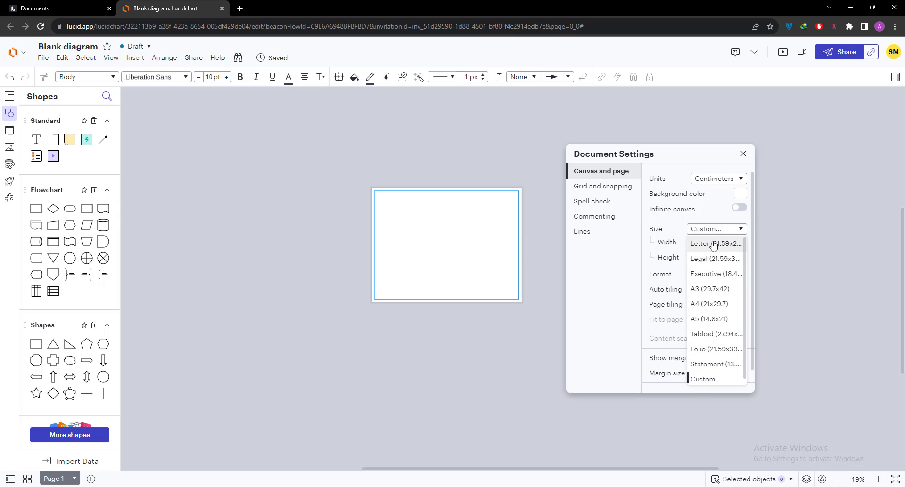
click(711, 305)
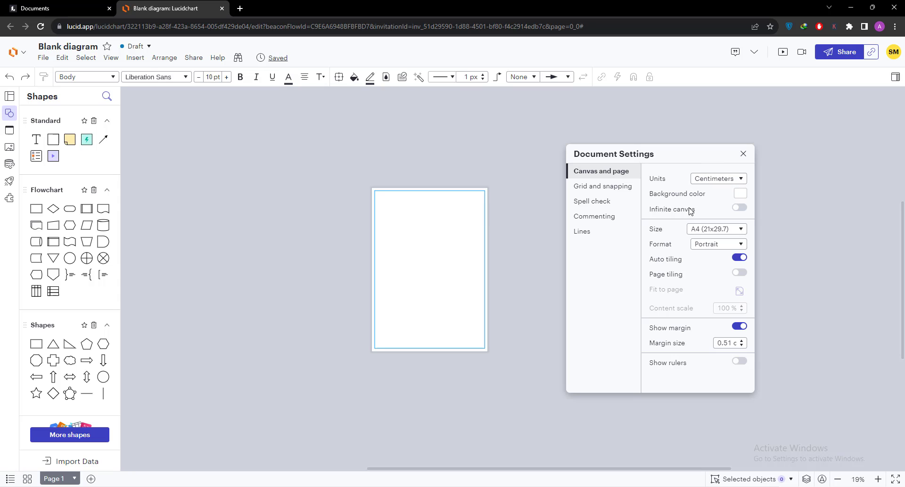
Set the A4 page Format to Landscape, after trying Portrait and Landscape back and forth.
click(724, 246)
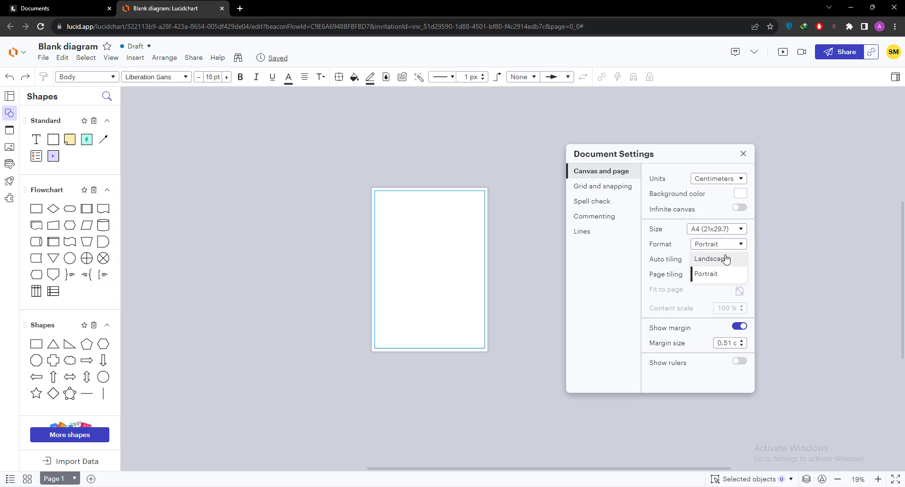
click(726, 259)
click(717, 245)
click(708, 272)
click(706, 245)
click(708, 260)
click(710, 245)
click(709, 274)
click(709, 245)
click(709, 260)
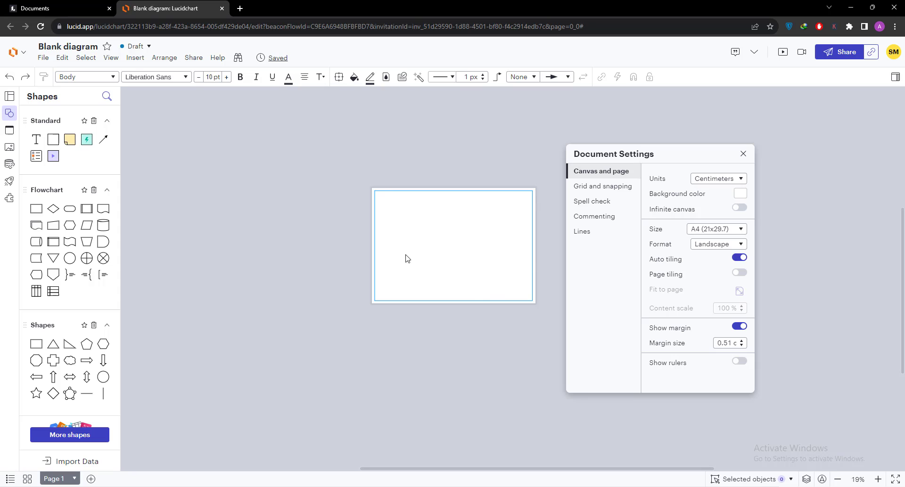
Leave Show margin on and Show rulers off, then close Document Settings.
click(738, 327)
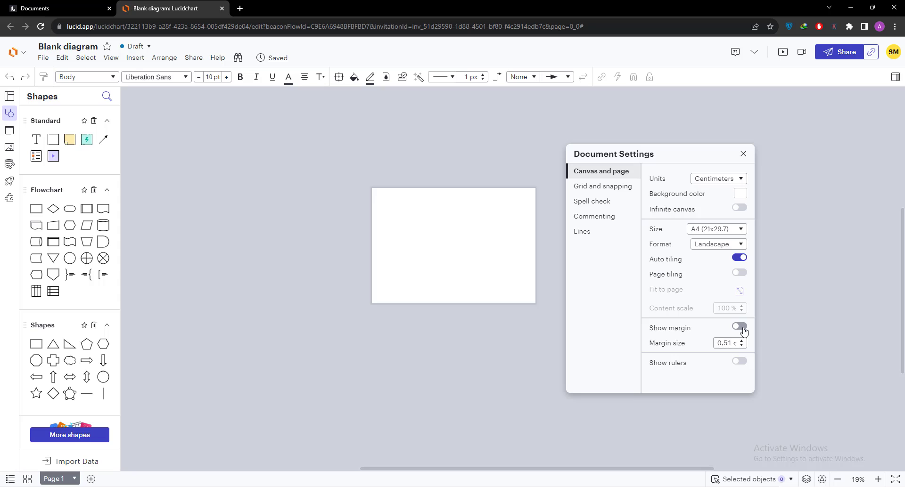
click(744, 331)
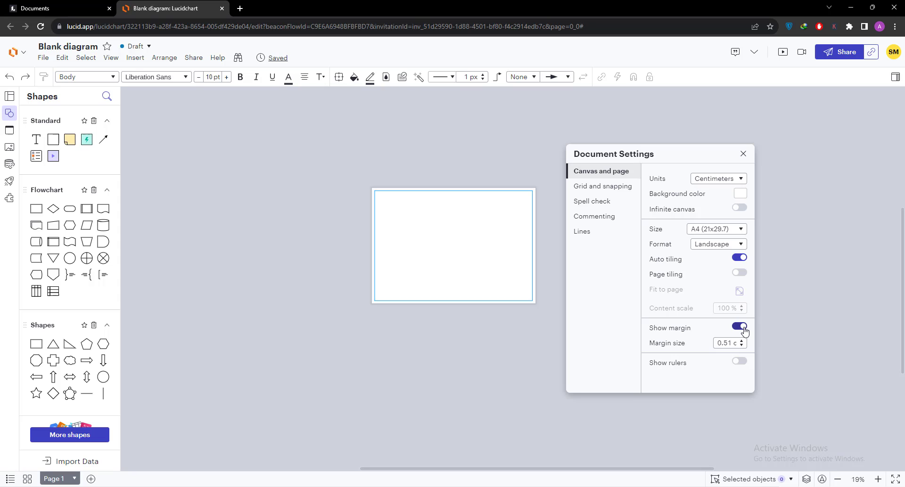
click(743, 363)
click(742, 363)
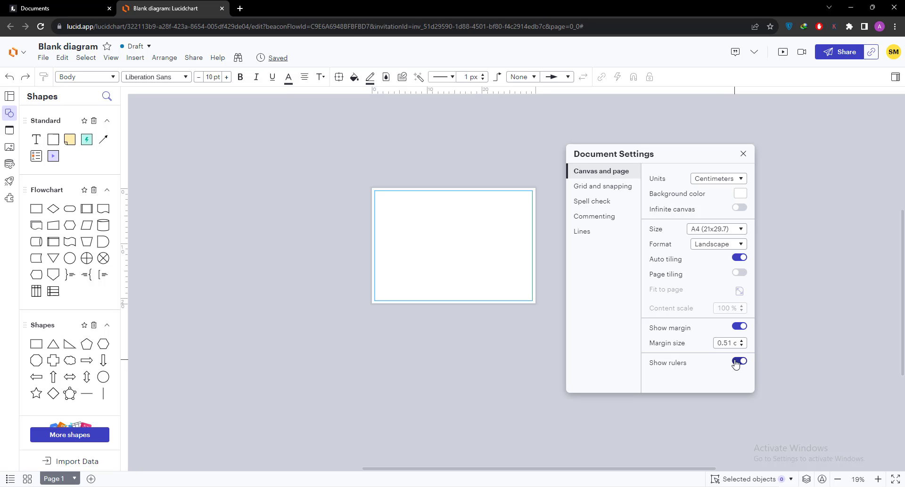
click(737, 362)
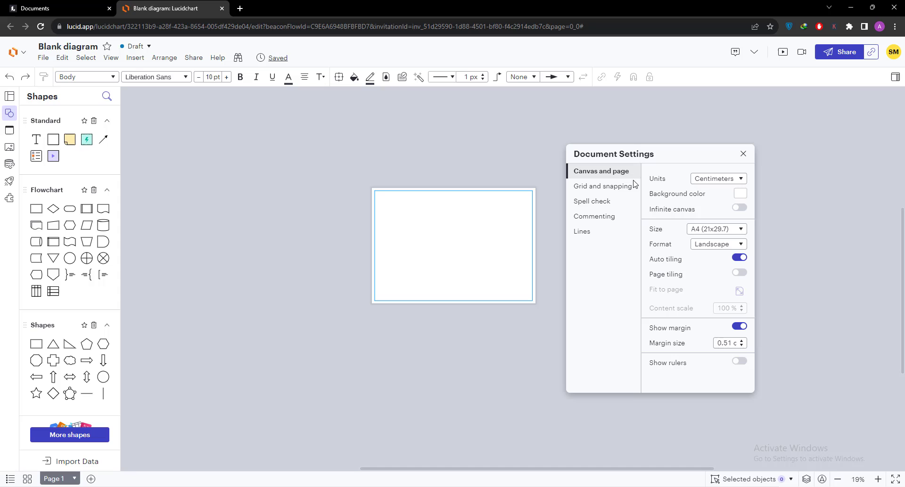
click(743, 153)
Zoom in on the page, set its Format back to Portrait in Document Settings, and close the panel.
drag(320, 163, 583, 342)
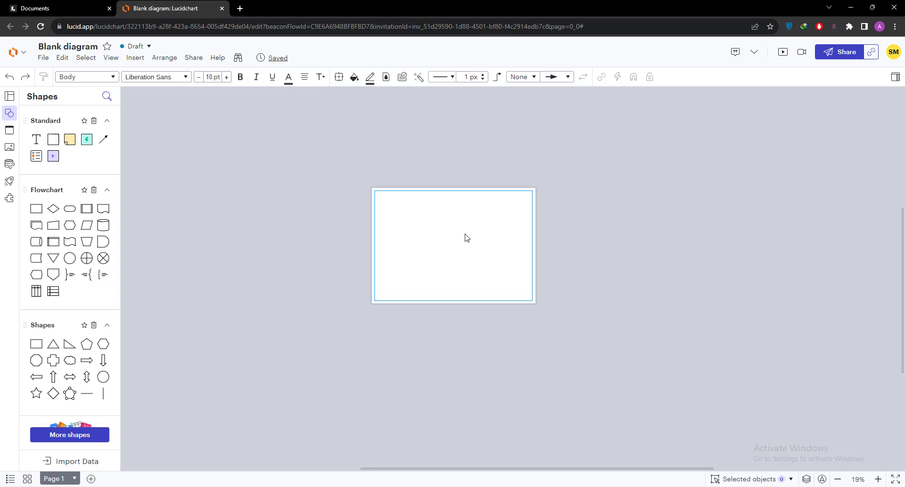
scroll(448, 235, up, 4)
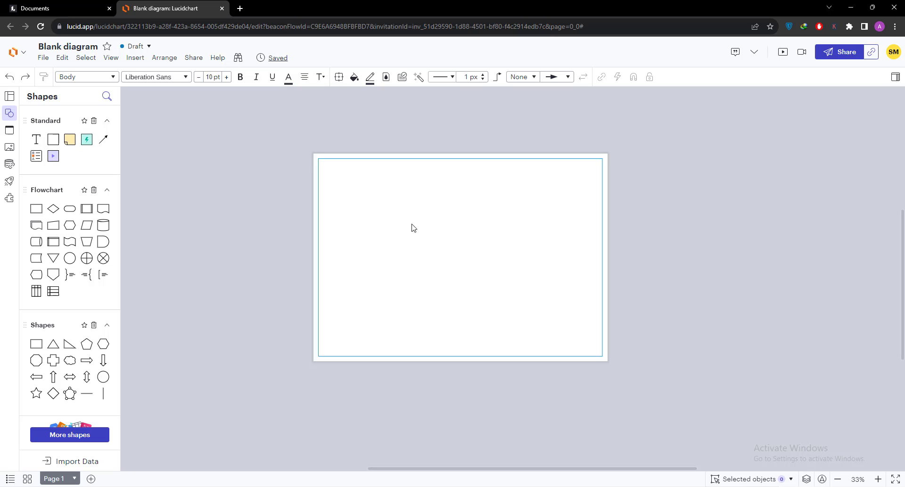
click(43, 58)
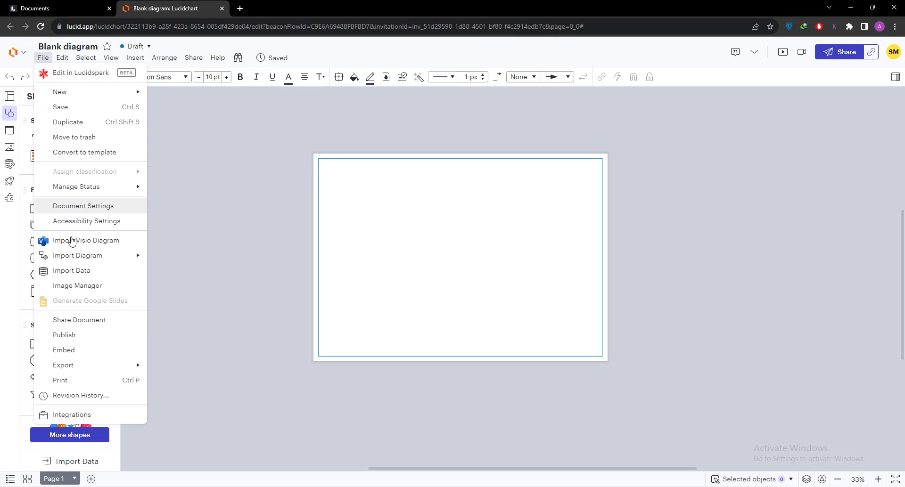
click(97, 210)
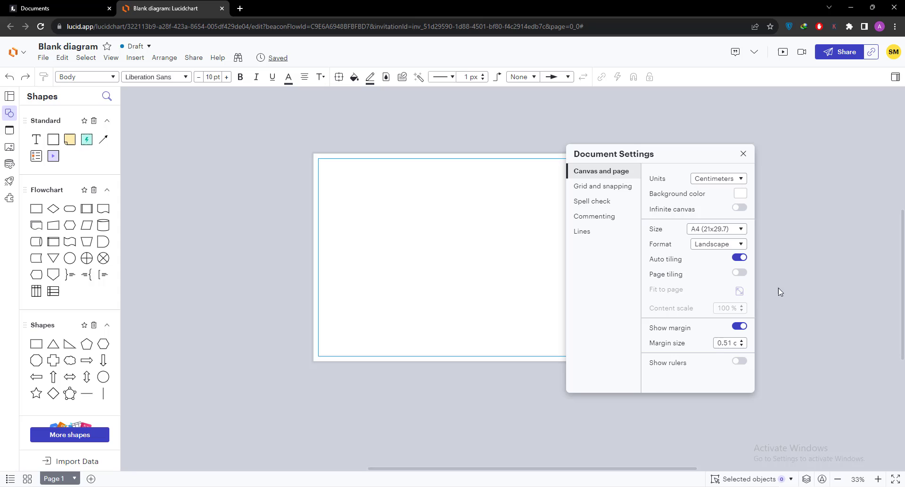
click(724, 246)
click(709, 273)
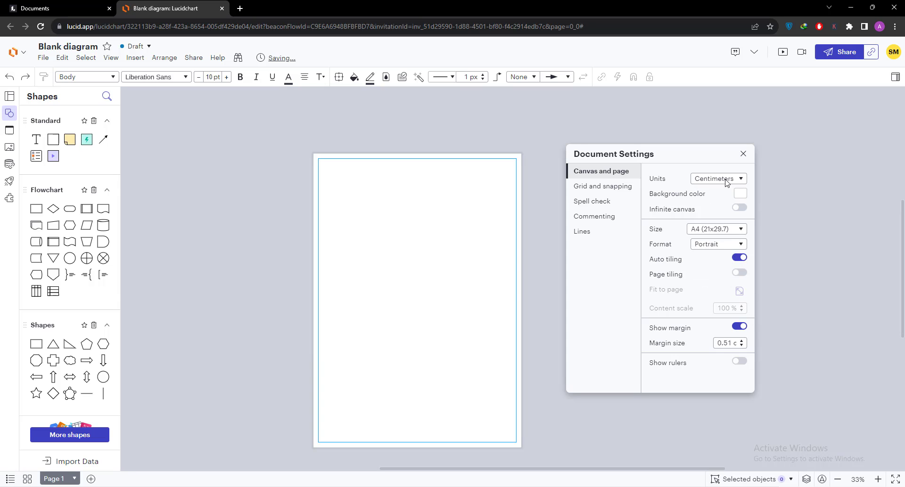
click(743, 154)
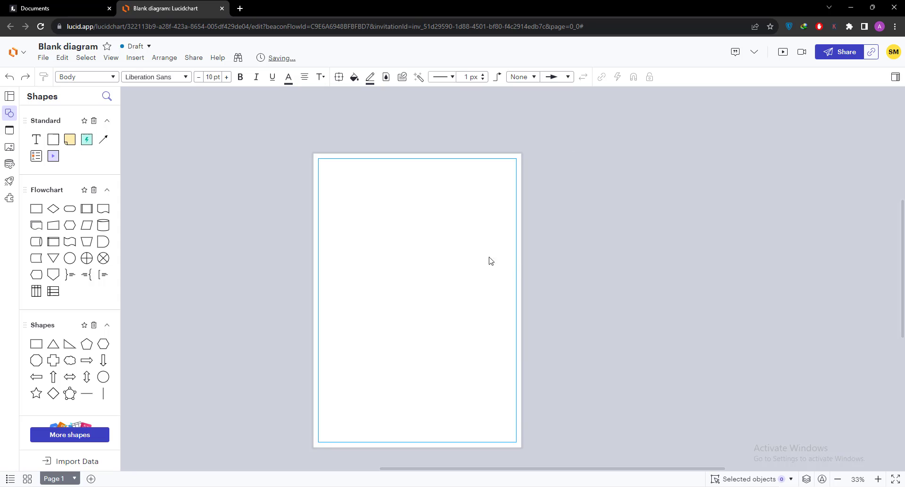